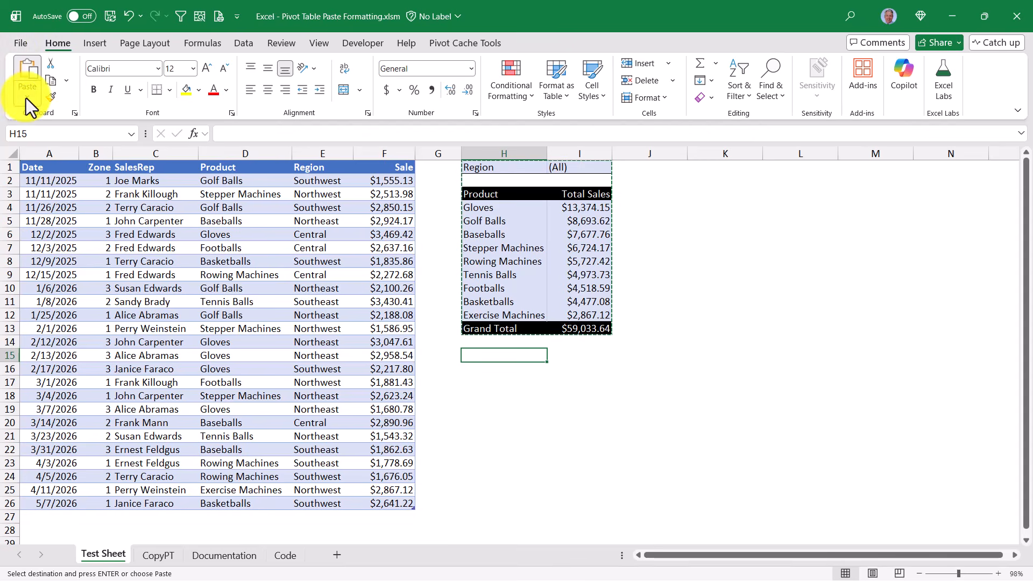
- Leave the H15:I27 copy unformatted and clear copy mode, then move back into the pivot values
left_click(26, 97)
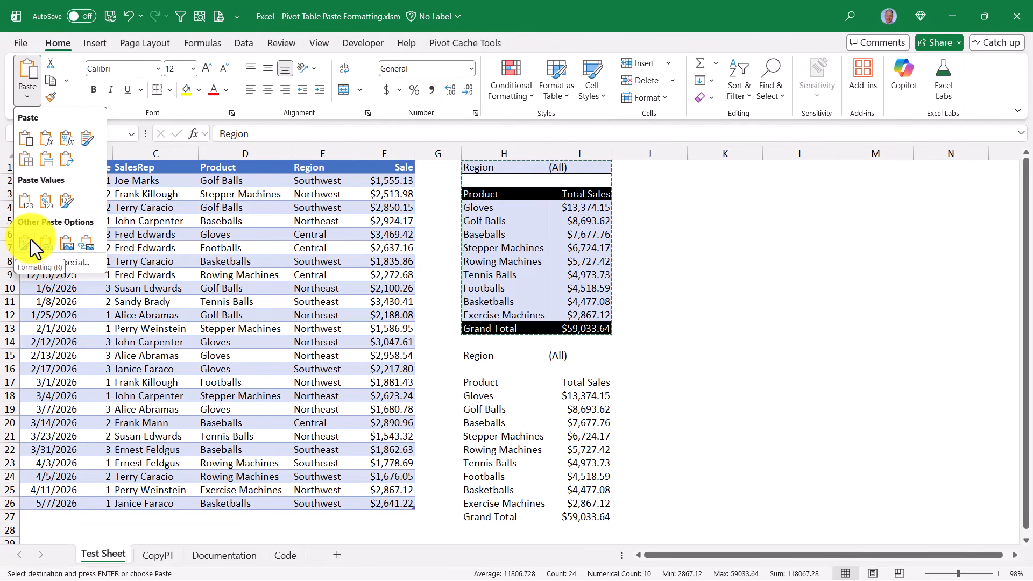
key("Escape")
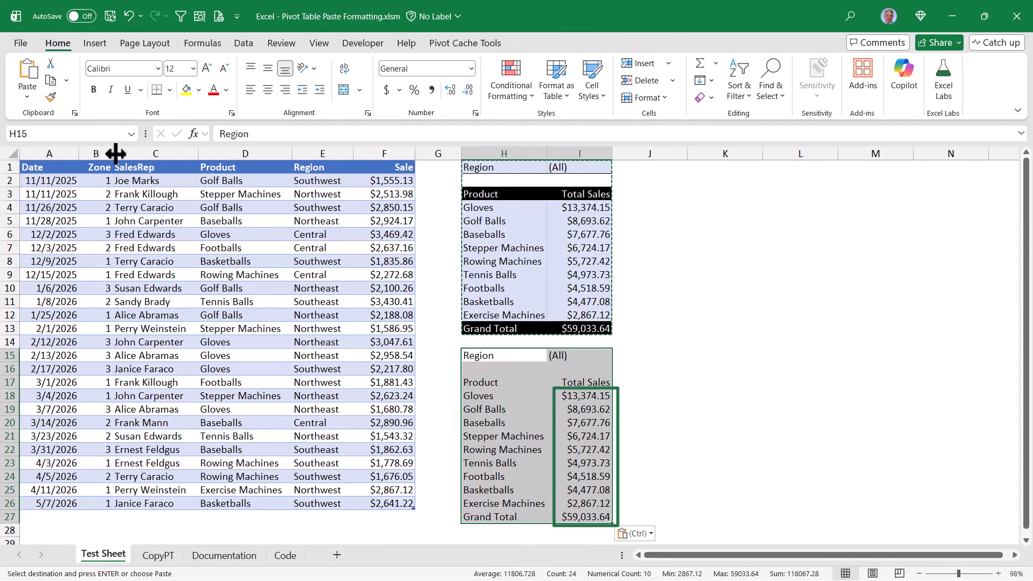
left_click(673, 234)
key("Escape")
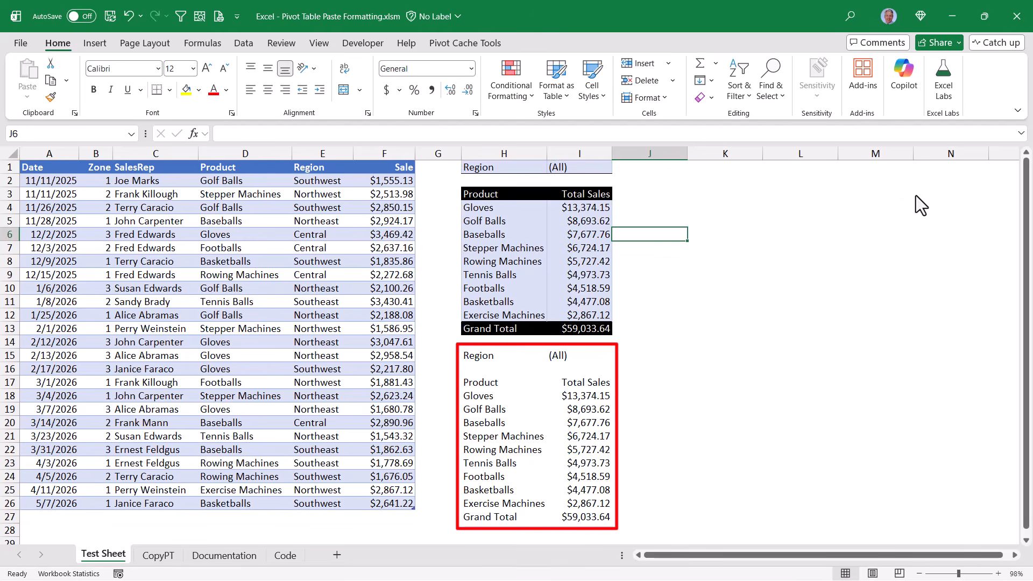
key("Left")
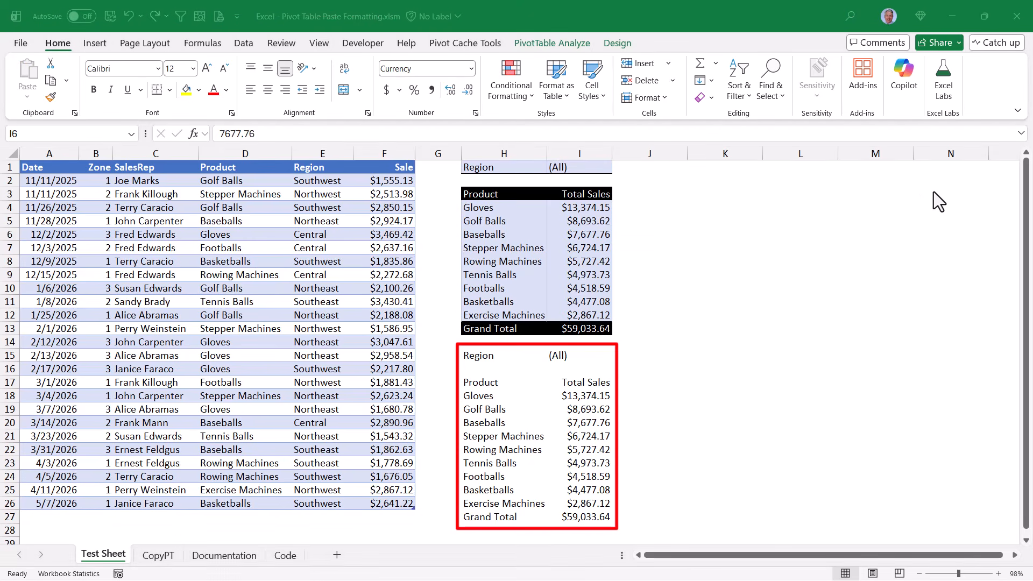
- Select a cell inside the pivot table and move down to Stepper Machines
left_click(551, 238)
left_click(487, 356)
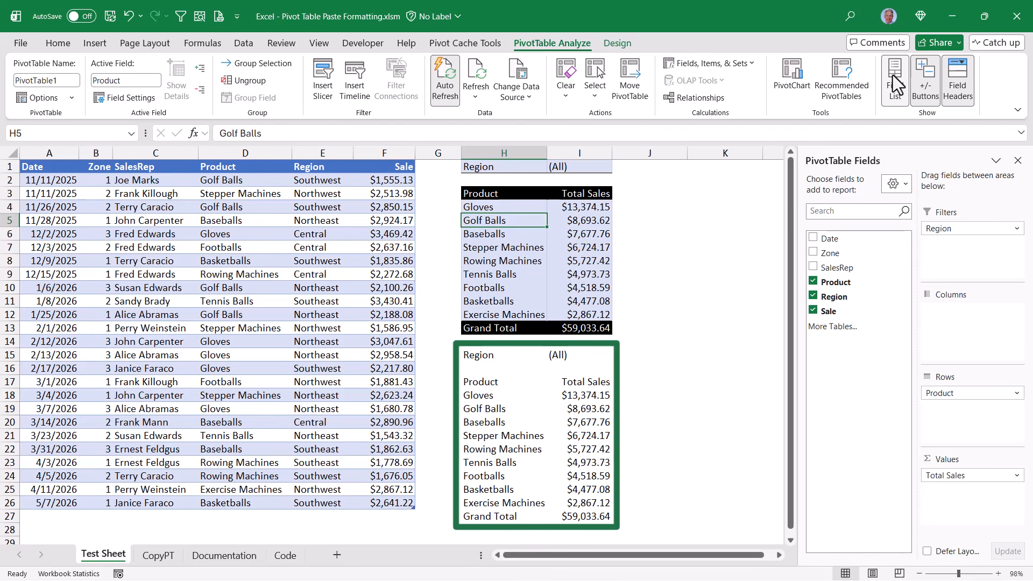
key("Down")
key("Down")
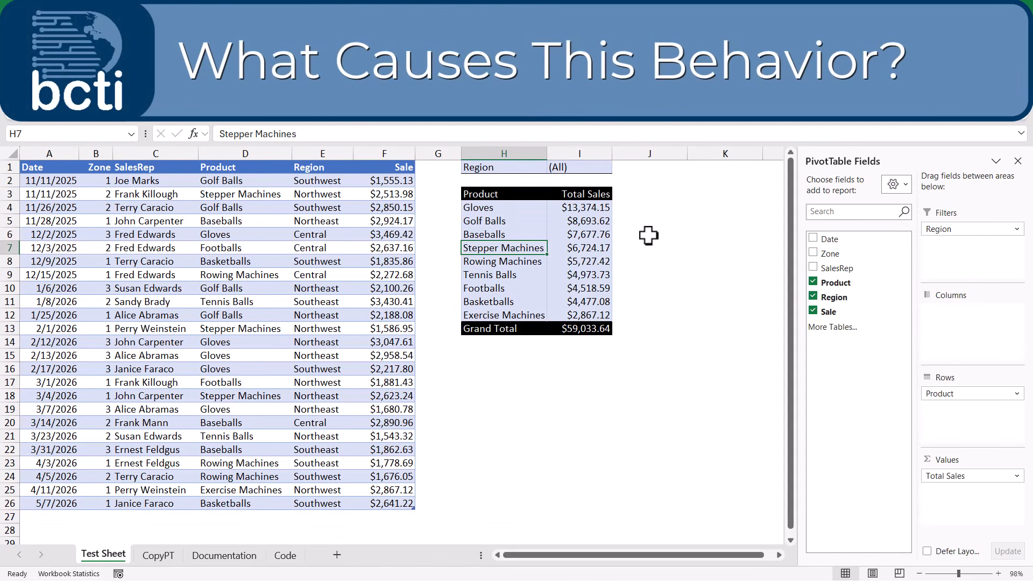
- Remove the Region filter from the pivot and copy the entire PivotTable
left_click_drag(963, 228, 893, 280)
left_click(563, 42)
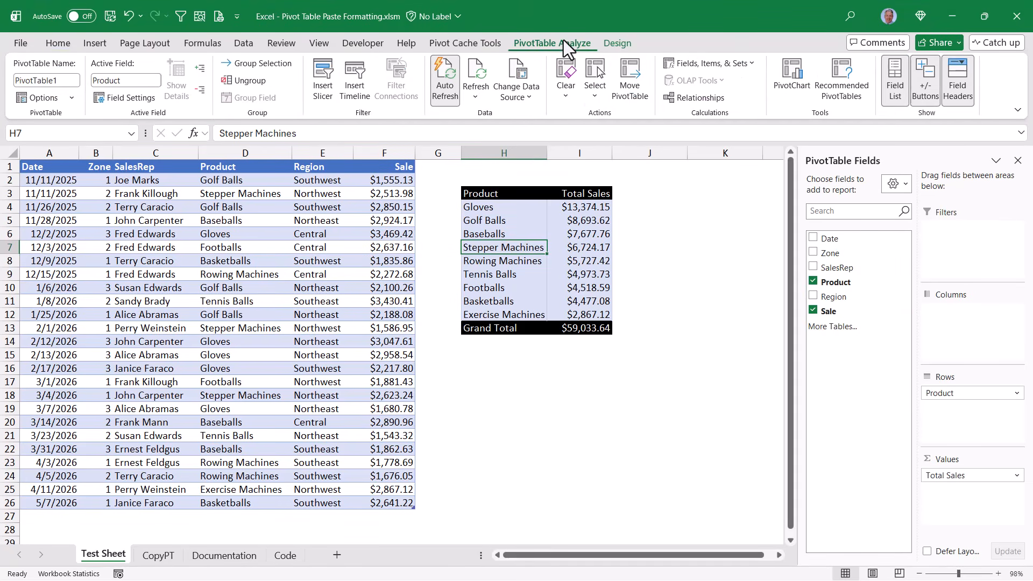
left_click(593, 96)
left_click(619, 175)
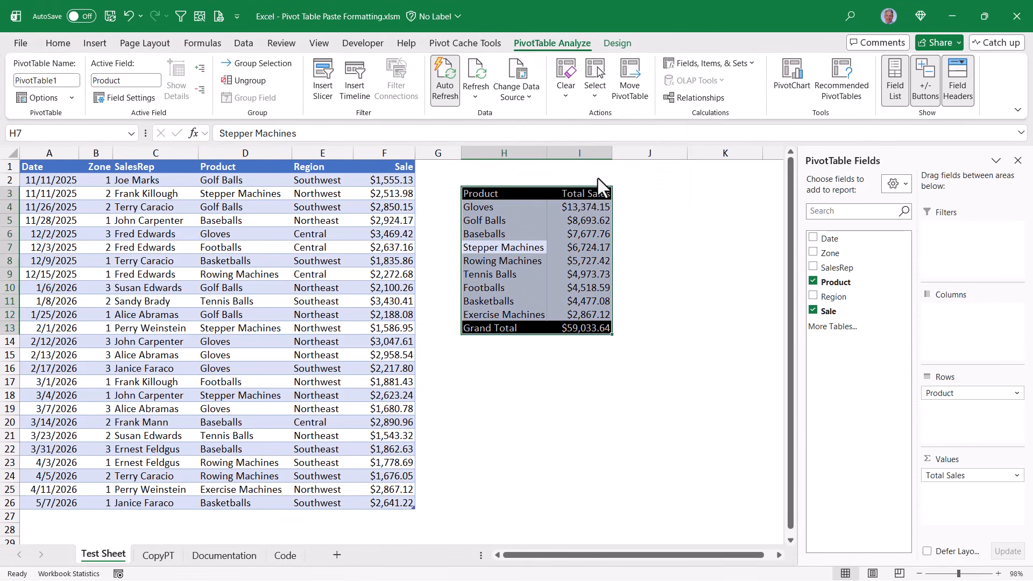
left_click(55, 39)
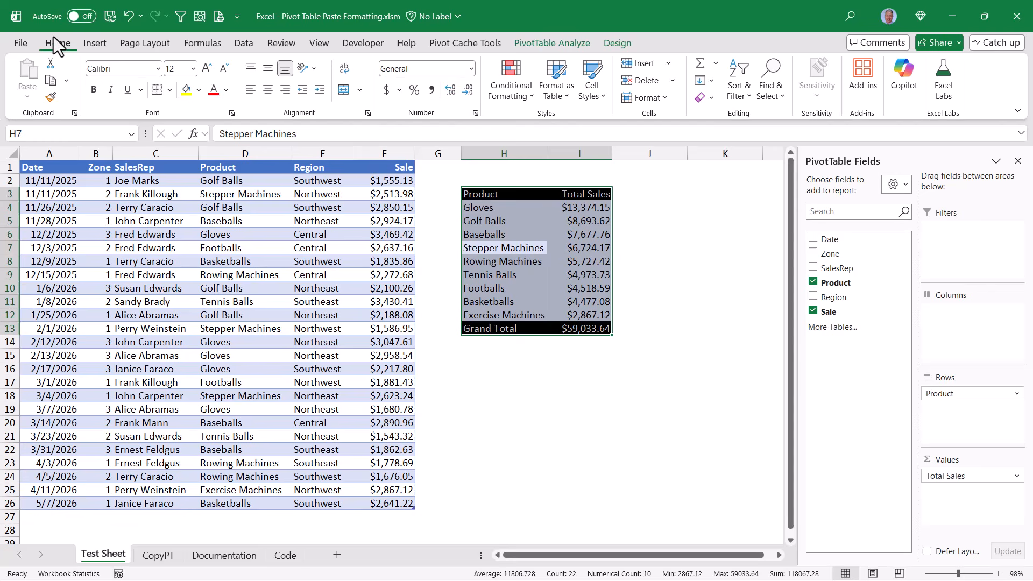
left_click(51, 81)
- Paste values then formatting at H15, then put Region back as the pivot's filter
left_click(482, 357)
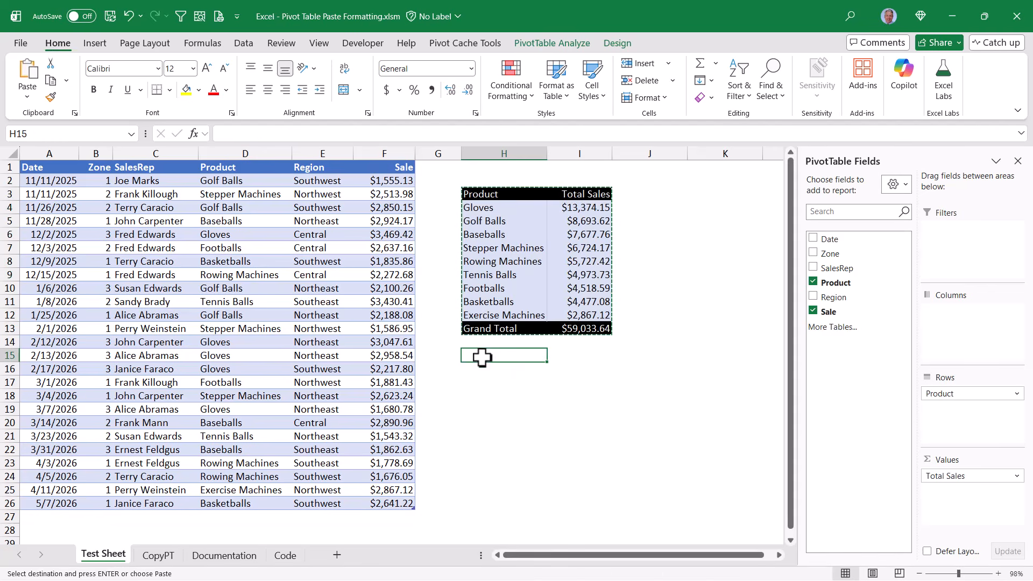
left_click(27, 97)
left_click(66, 202)
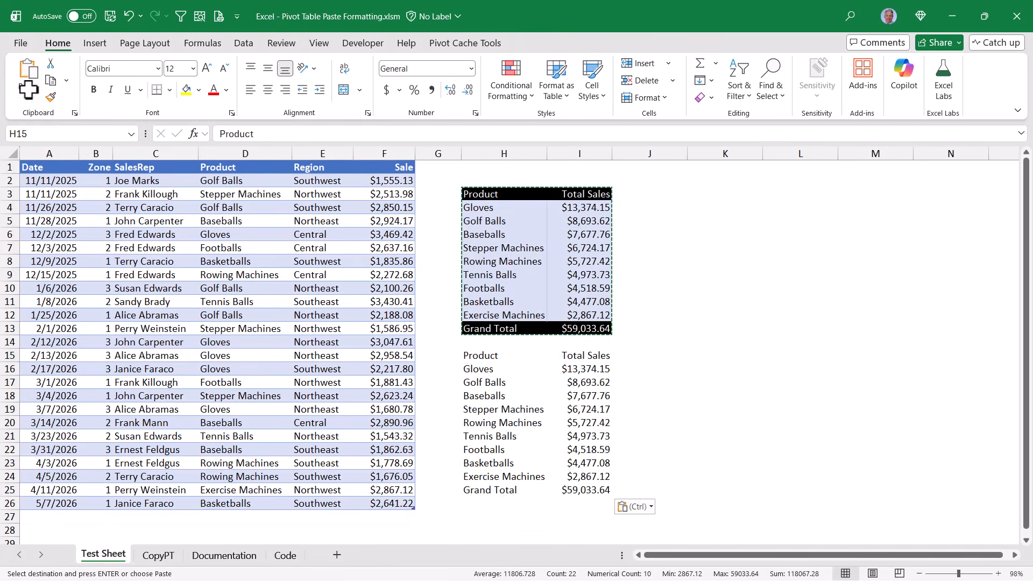
left_click(27, 97)
left_click(26, 243)
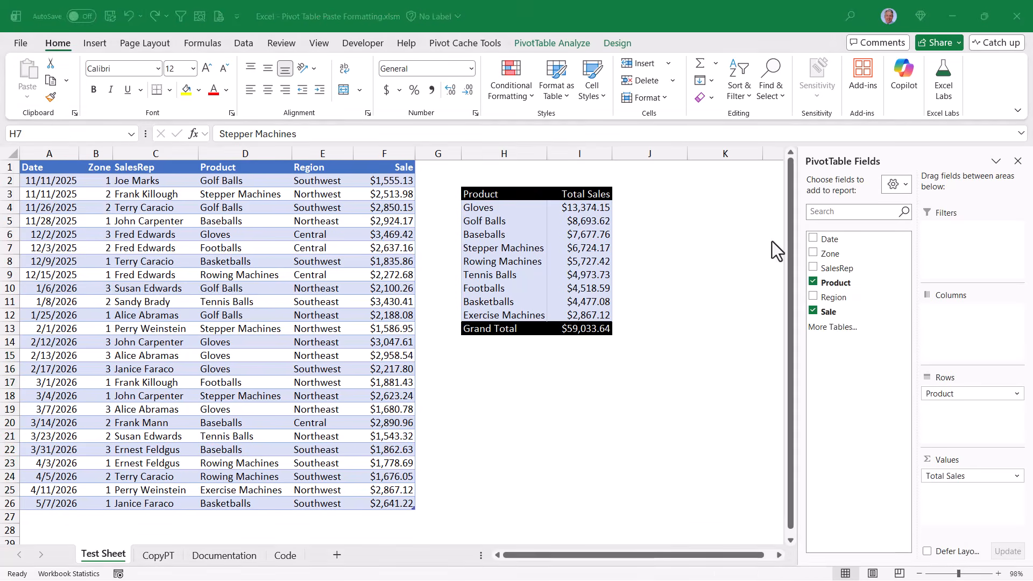
left_click_drag(834, 297, 977, 250)
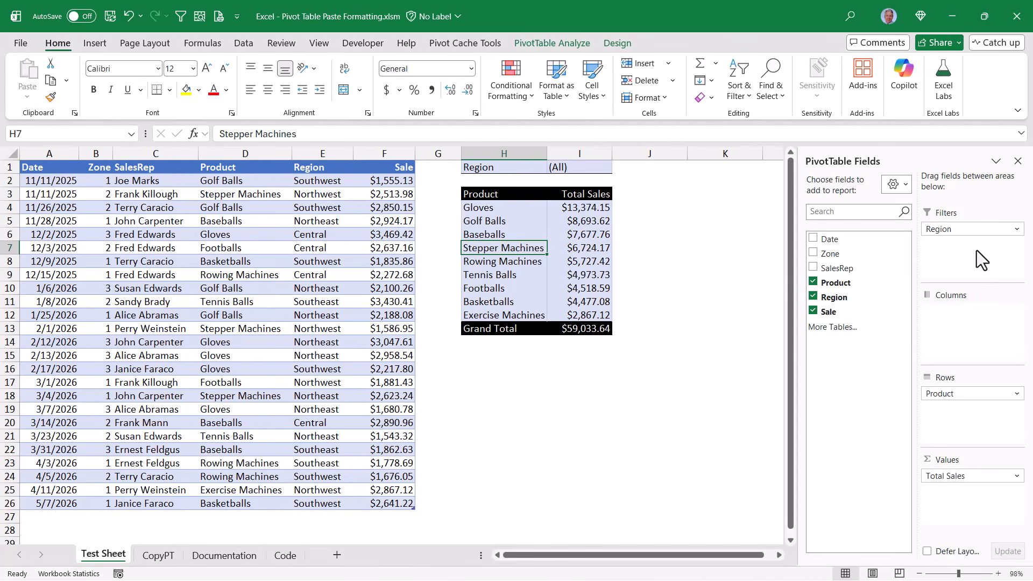
- Select and copy the entire PivotTable, including its Region filter
left_click(547, 41)
left_click(597, 70)
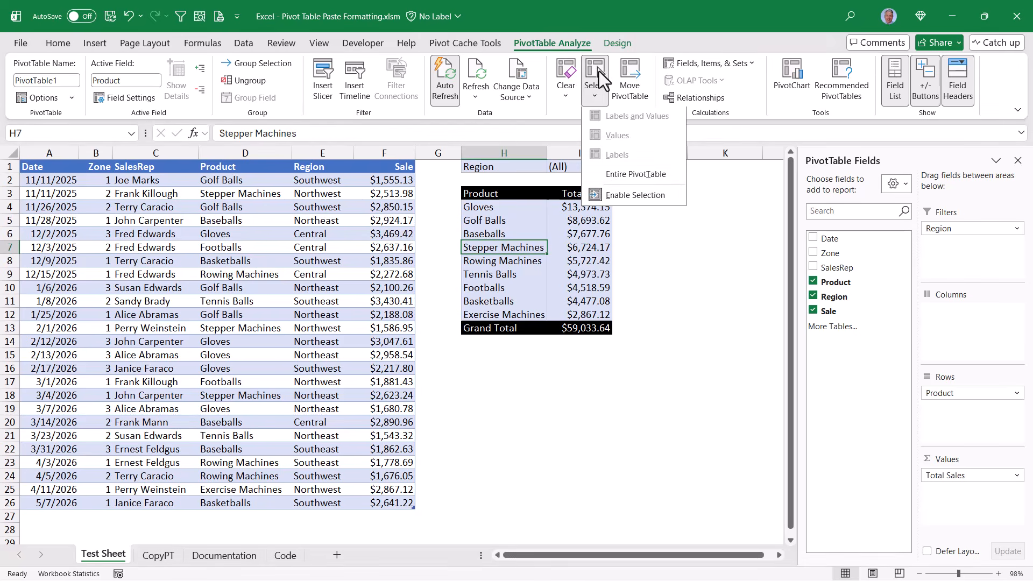
left_click(615, 177)
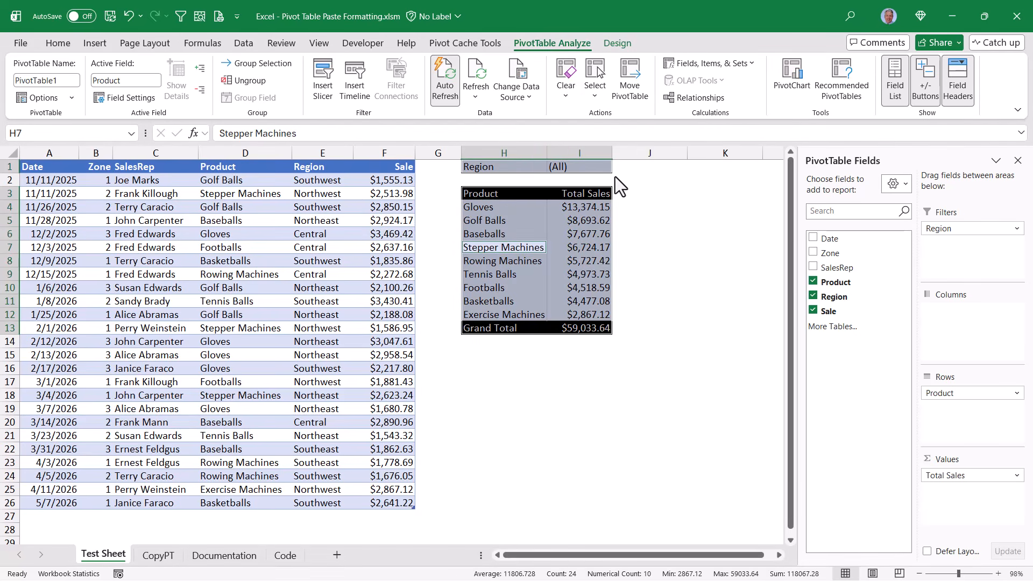
left_click(57, 43)
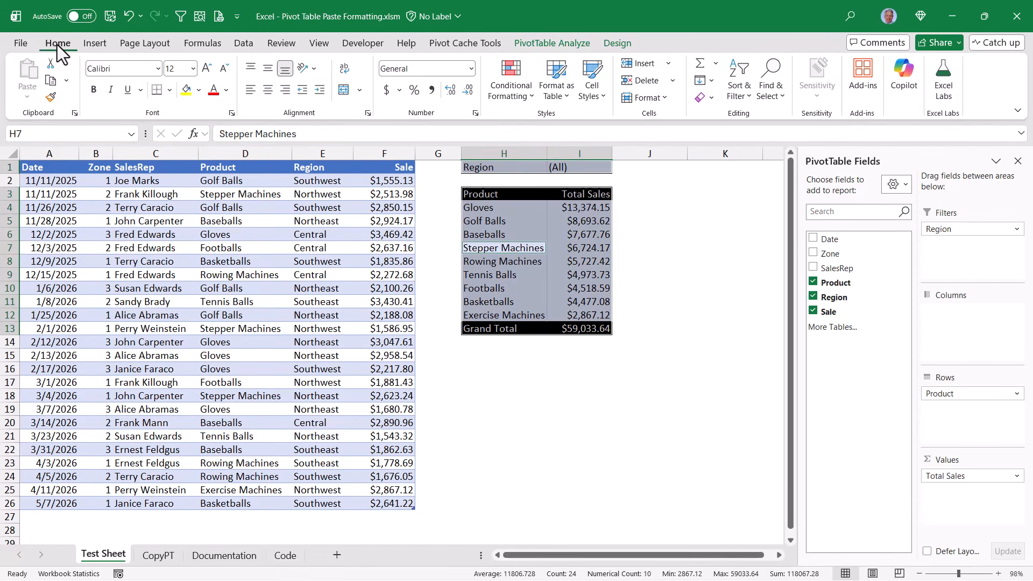
left_click(51, 82)
- Paste the pivot's values and then its formatting at H15, and end copy mode
left_click(479, 355)
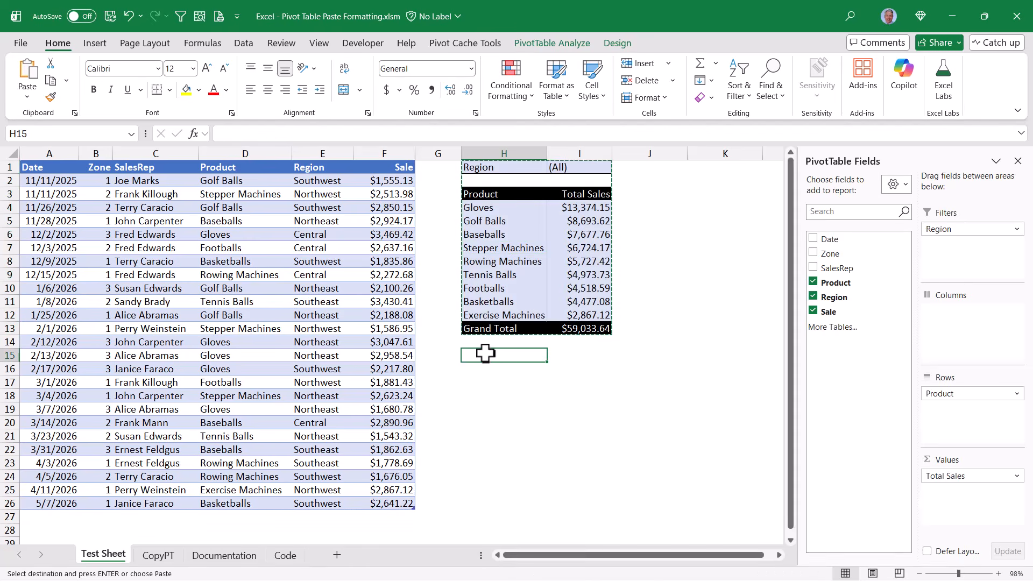
left_click(27, 96)
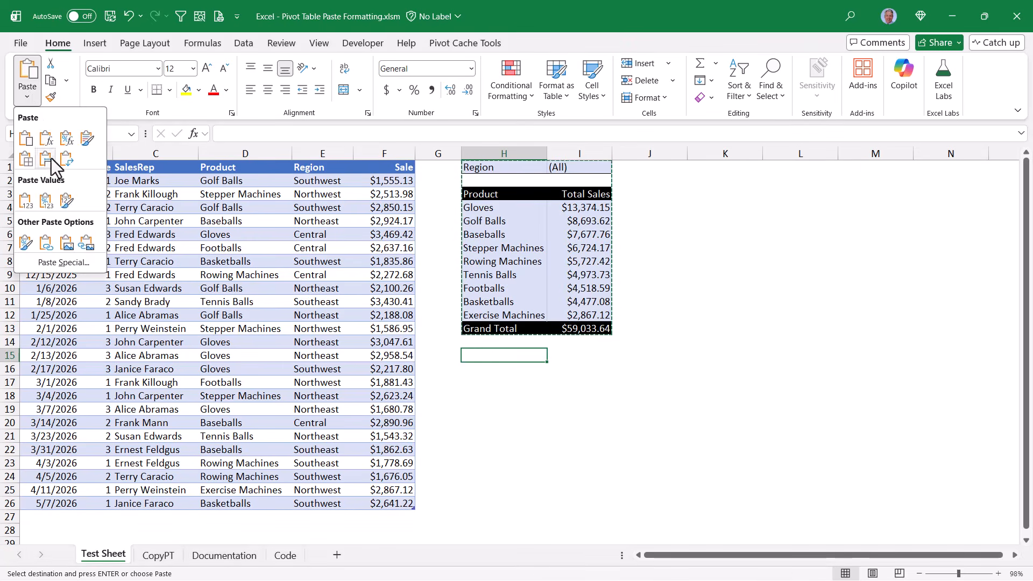
left_click(64, 206)
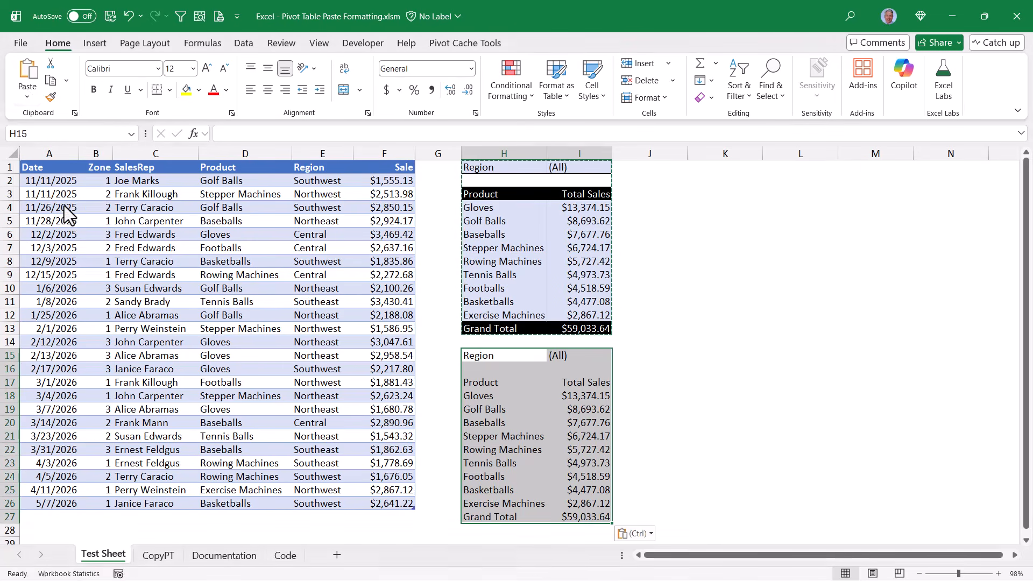
left_click(27, 97)
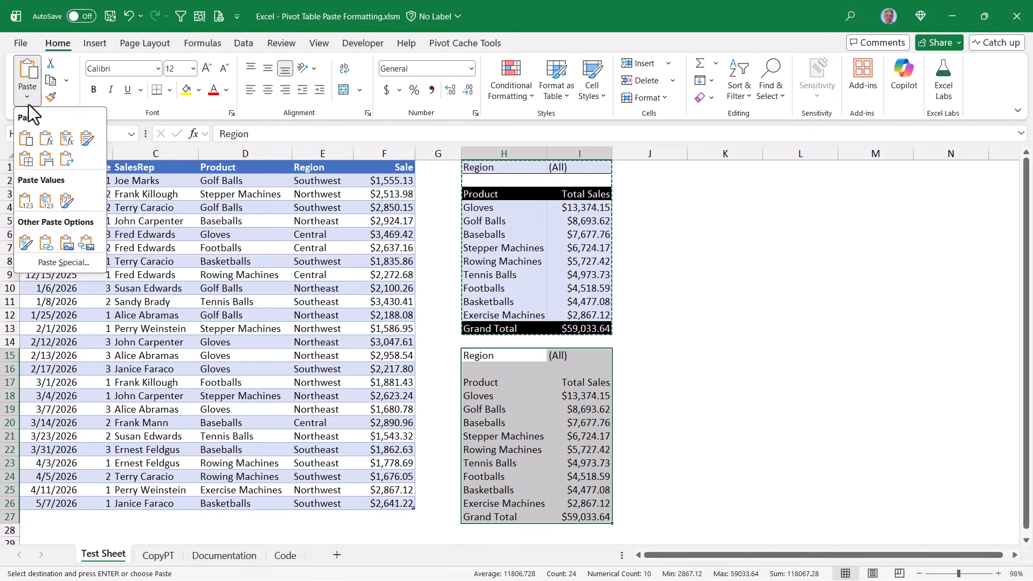
left_click(26, 243)
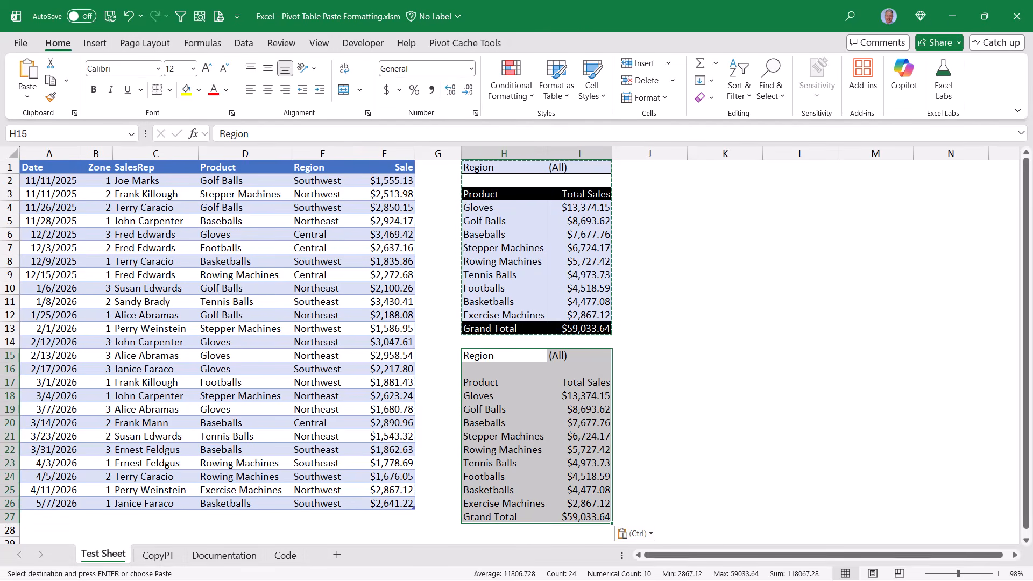
left_click(649, 316)
key("Escape")
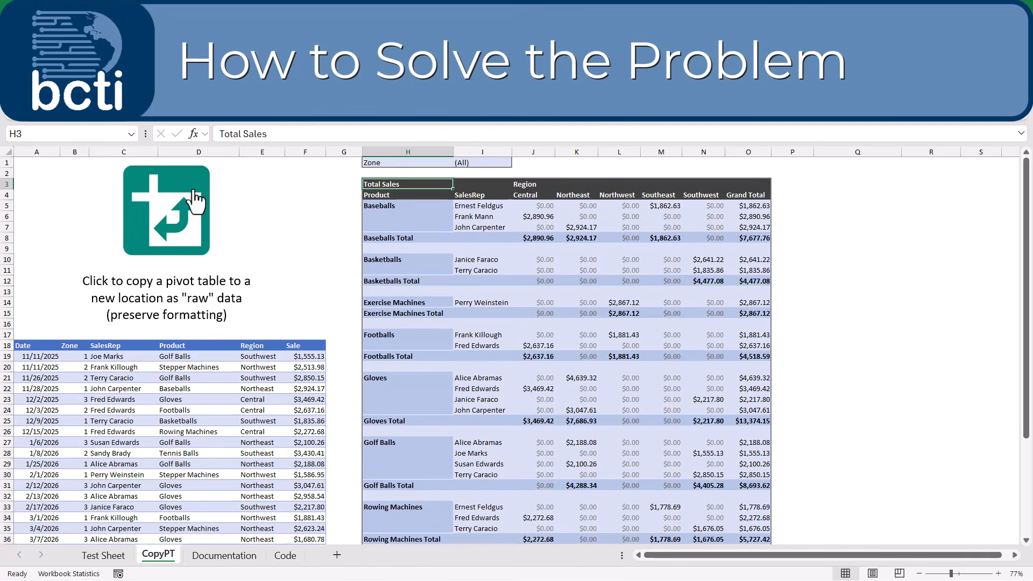
- Run the pivot-copy macro with $H$3 as source and Q1 as destination
left_click(182, 199)
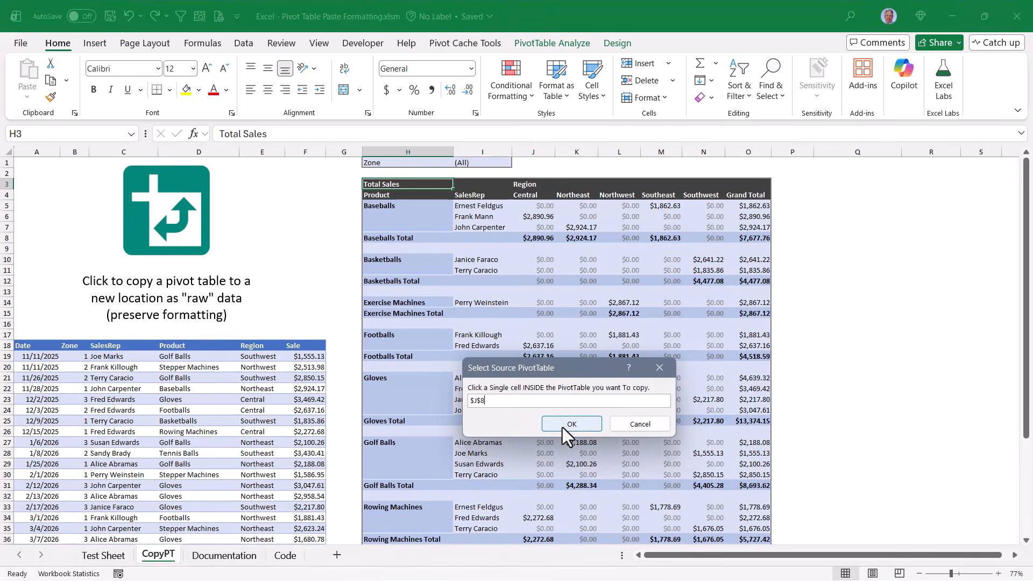
left_click(562, 427)
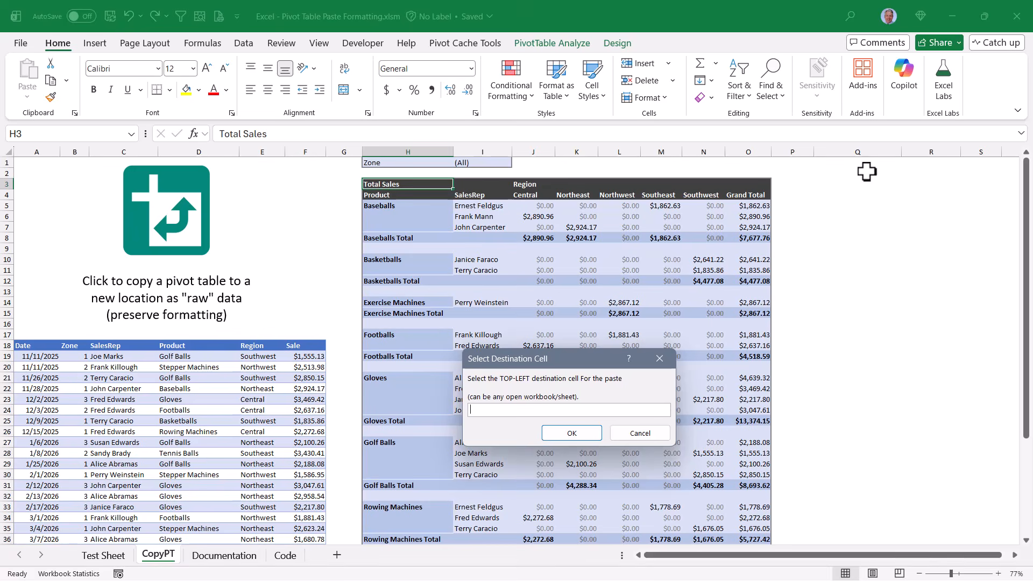
left_click(640, 433)
left_click_drag(667, 557, 735, 558)
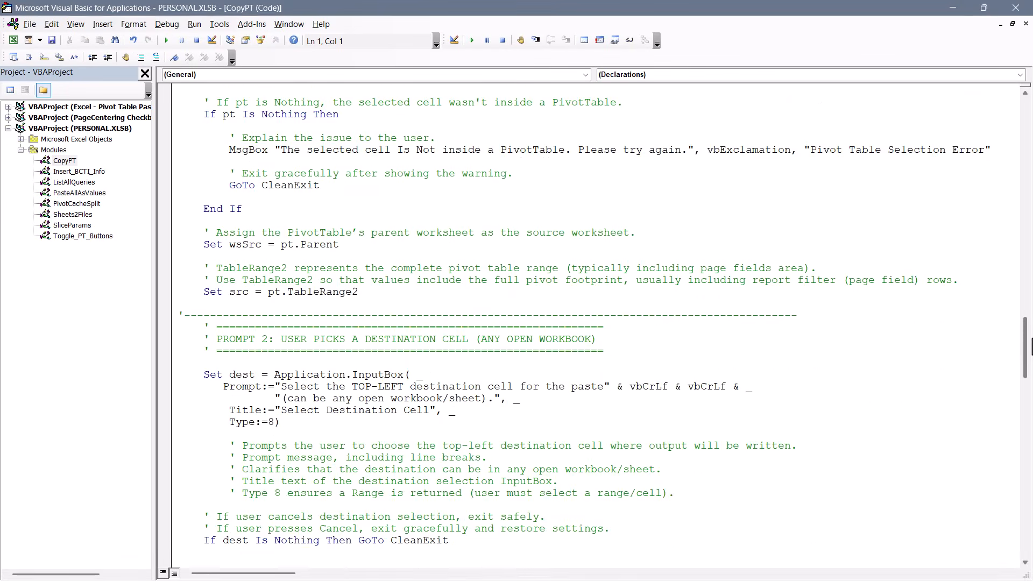
- Scroll through the pivot-copy macro's VBA code
left_click_drag(1031, 338, 1025, 475)
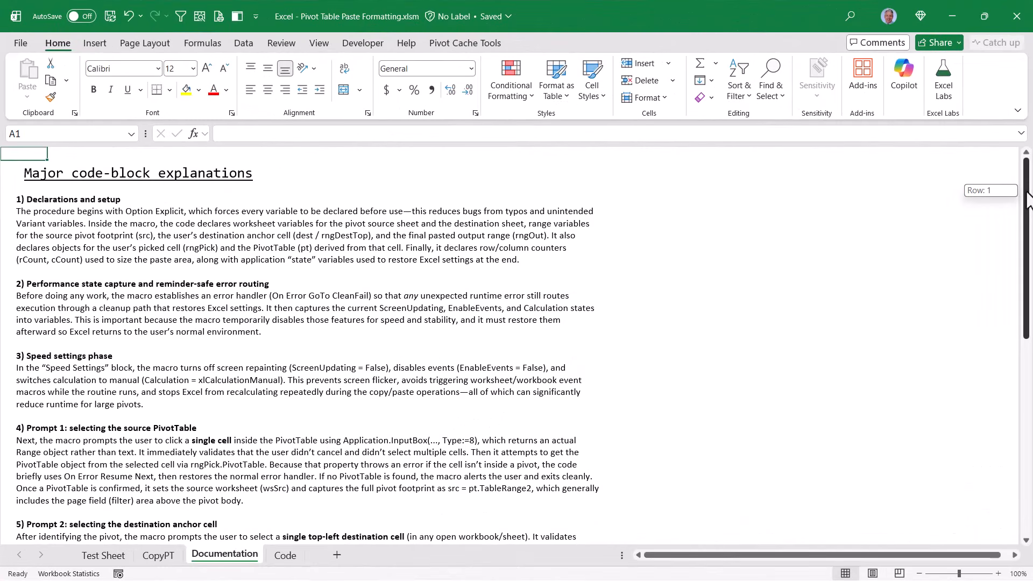
- Accept the Test Sheet pivot as the macro's source so it asks for a destination cell
left_click_drag(1028, 206, 1028, 352)
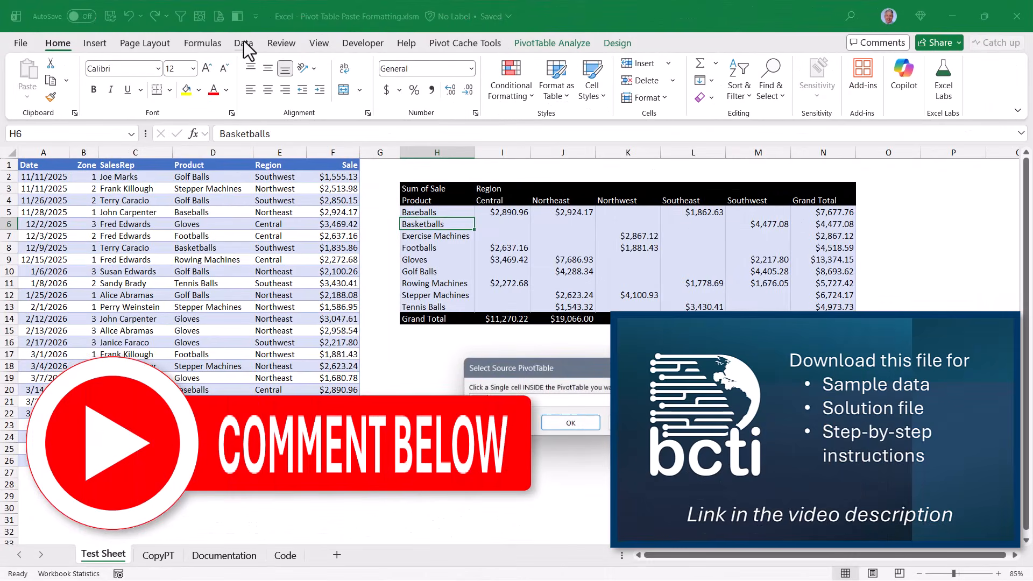
left_click(569, 424)
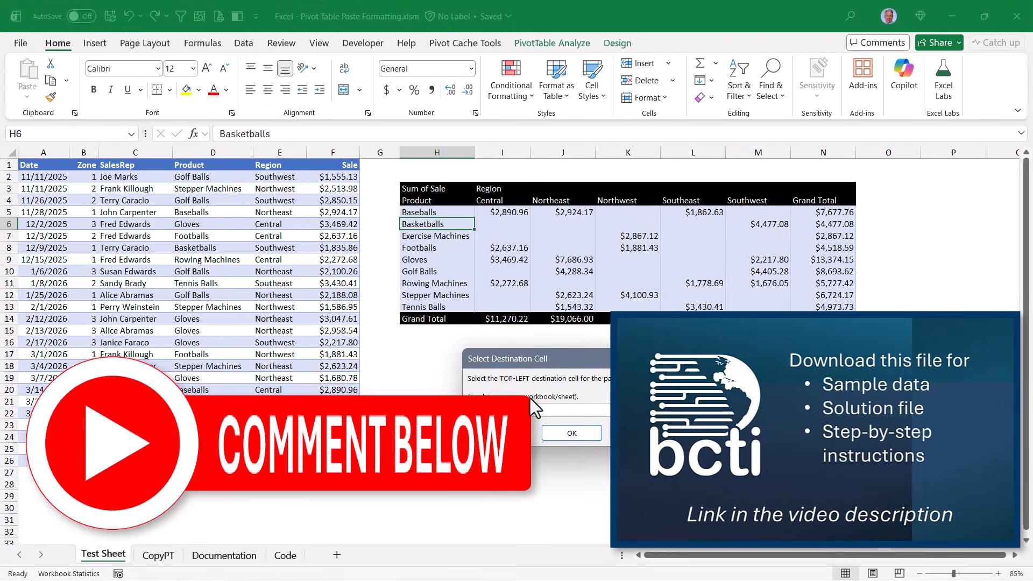